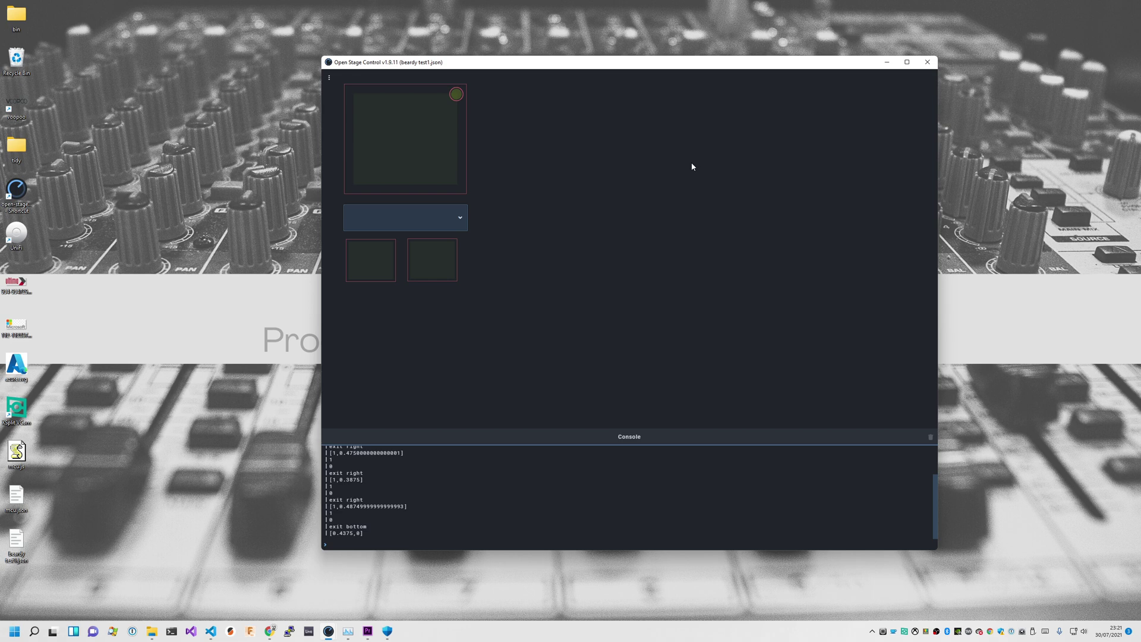
# In editor mode, select xy_1, expand its value, osc and xy settings, and drag its point
pyautogui.hotkey('ctrl', 'e')
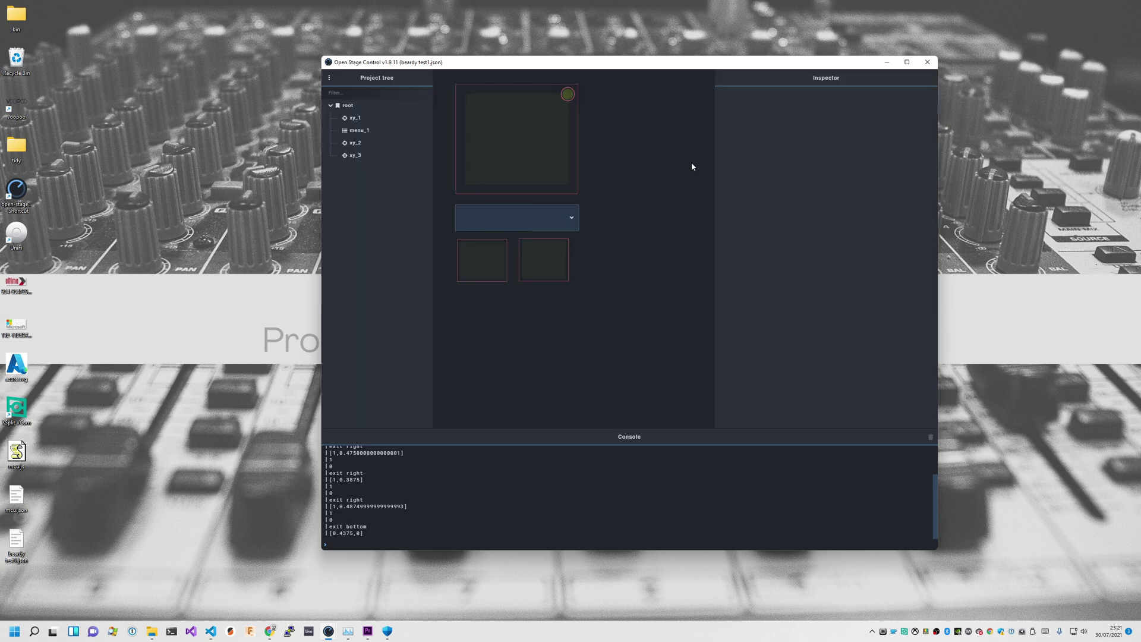
pyautogui.click(517, 126)
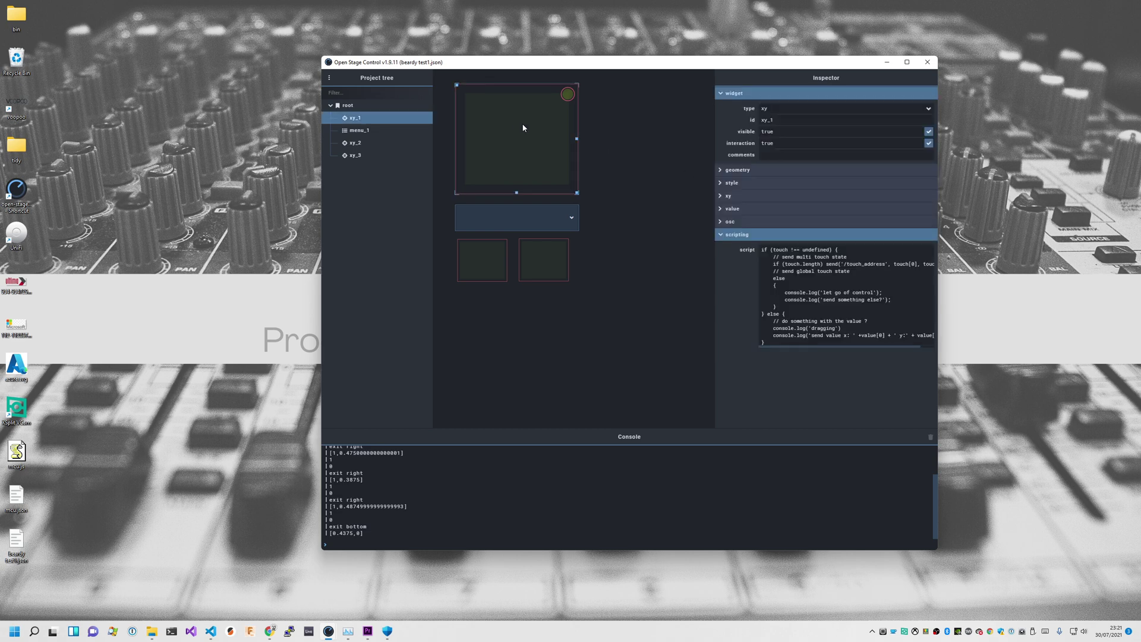
pyautogui.click(736, 209)
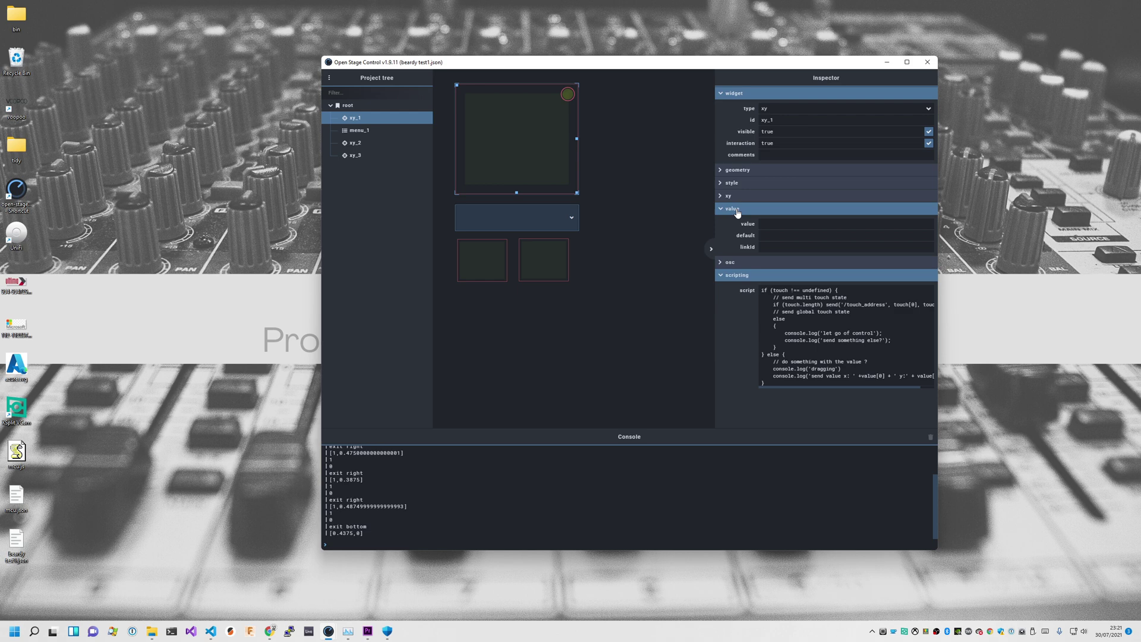
pyautogui.click(733, 262)
pyautogui.click(743, 198)
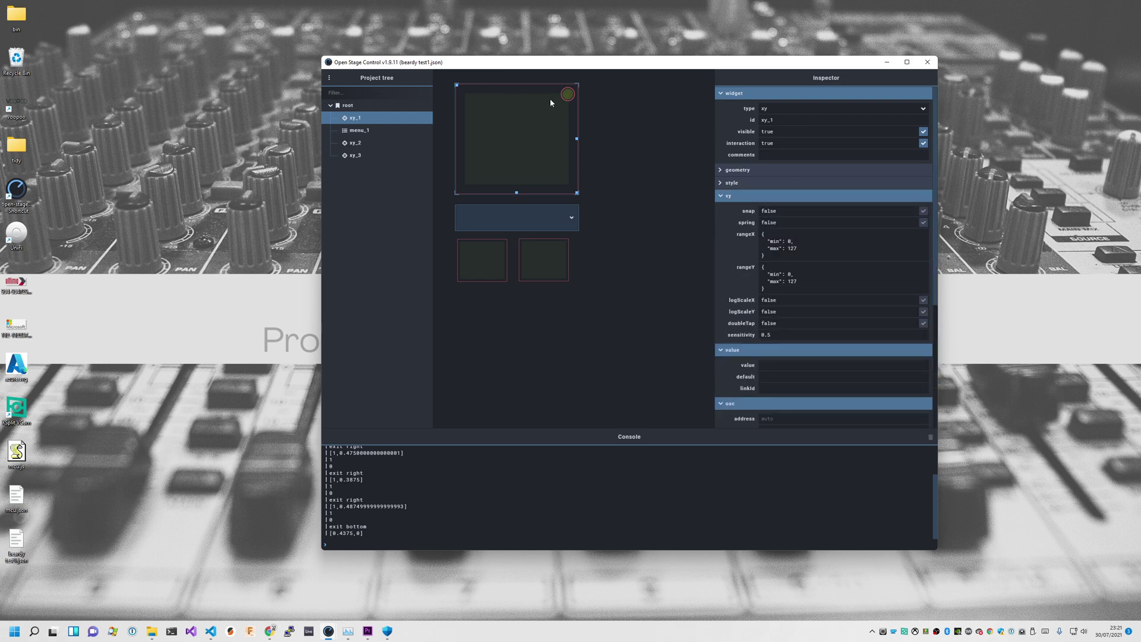
pyautogui.moveTo(550, 102); pyautogui.dragTo(383, 231)
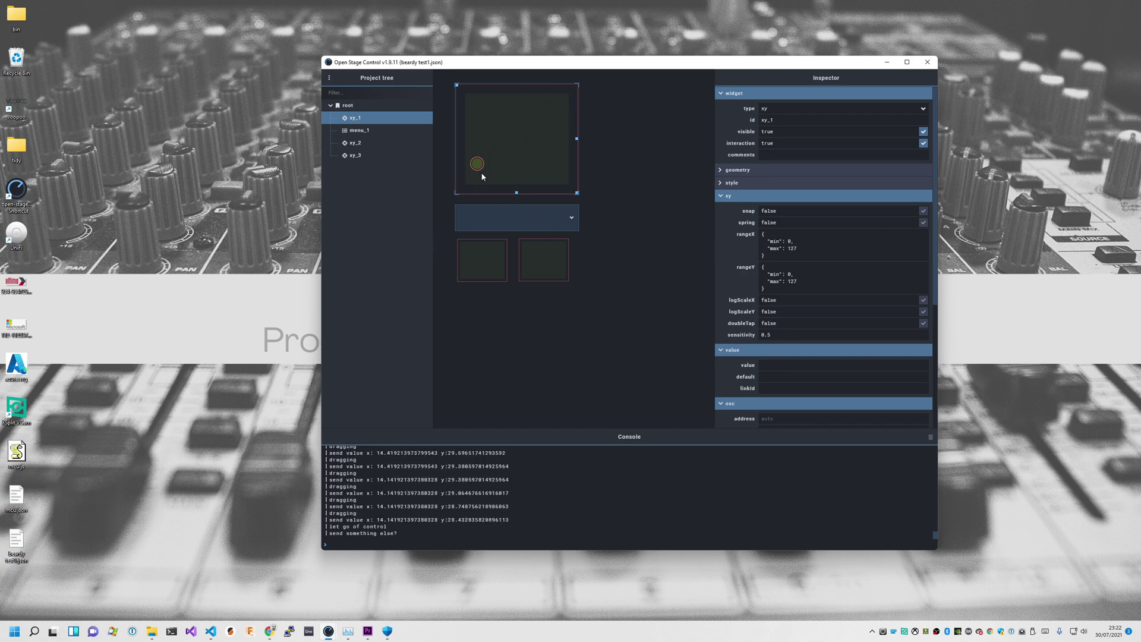
pyautogui.moveTo(481, 177); pyautogui.dragTo(596, 198)
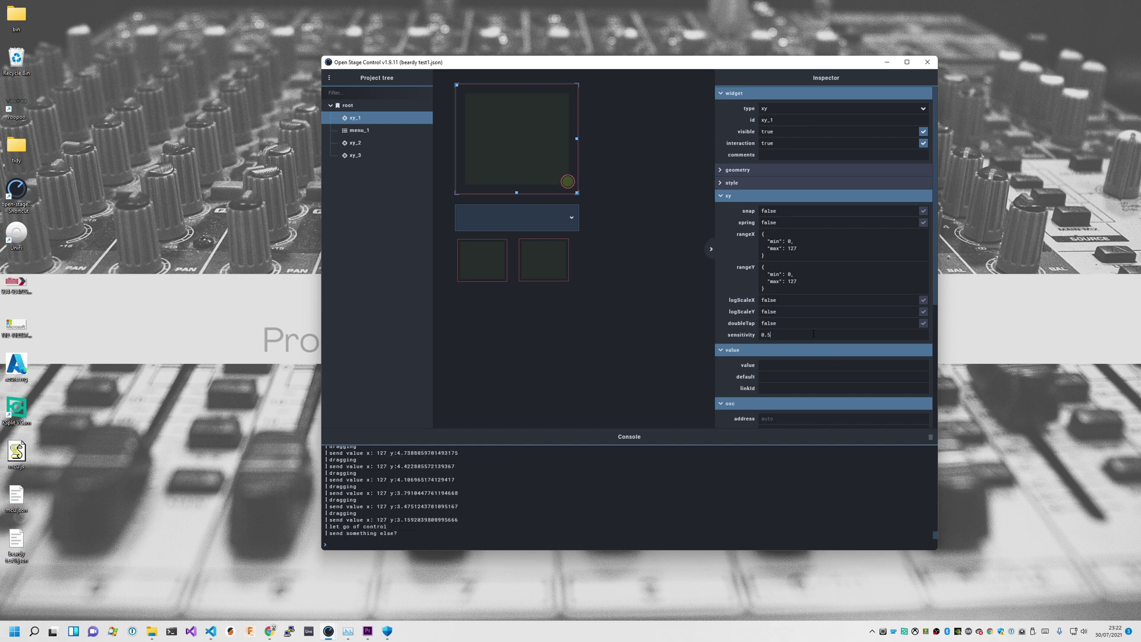
# Set xy_1's sensitivity to 1, save, test the pad, then return sensitivity to 0.5
pyautogui.press('BackSpace')
pyautogui.write('1')
pyautogui.press('Return')
pyautogui.hotkey('ctrl', 's')
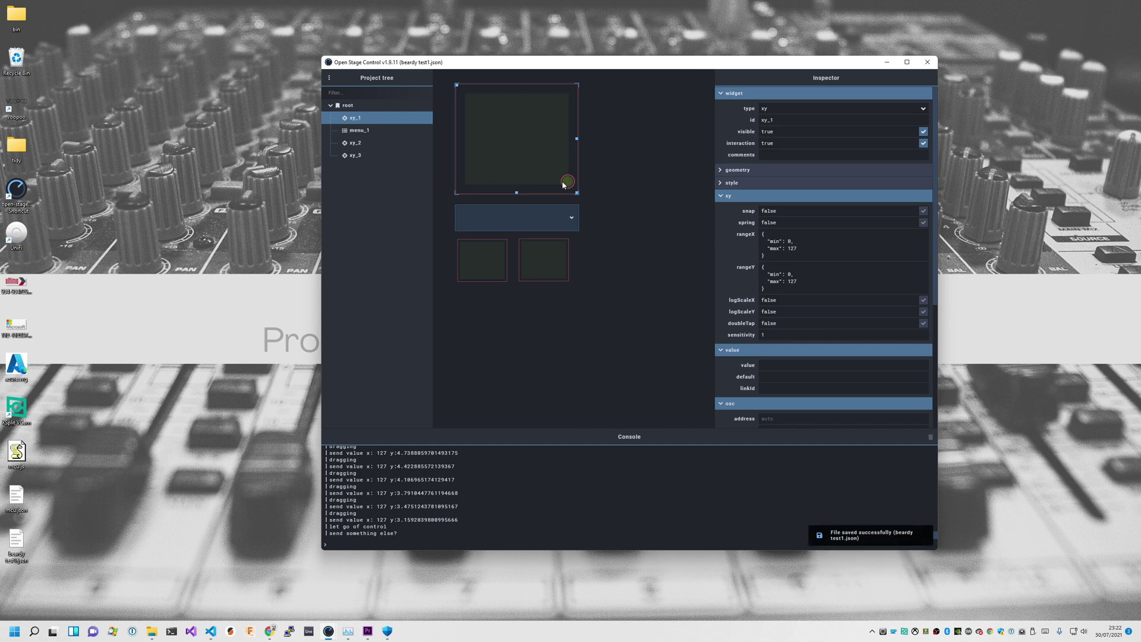
pyautogui.moveTo(567, 182); pyautogui.dragTo(533, 151)
pyautogui.click(780, 333)
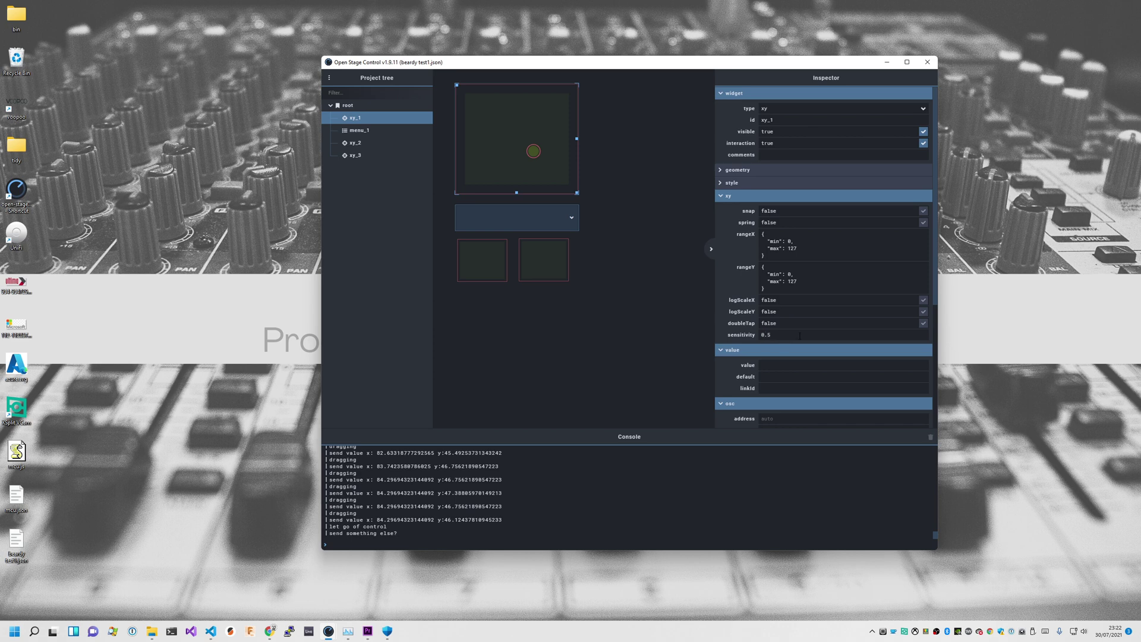
pyautogui.moveTo(533, 151); pyautogui.dragTo(556, 111)
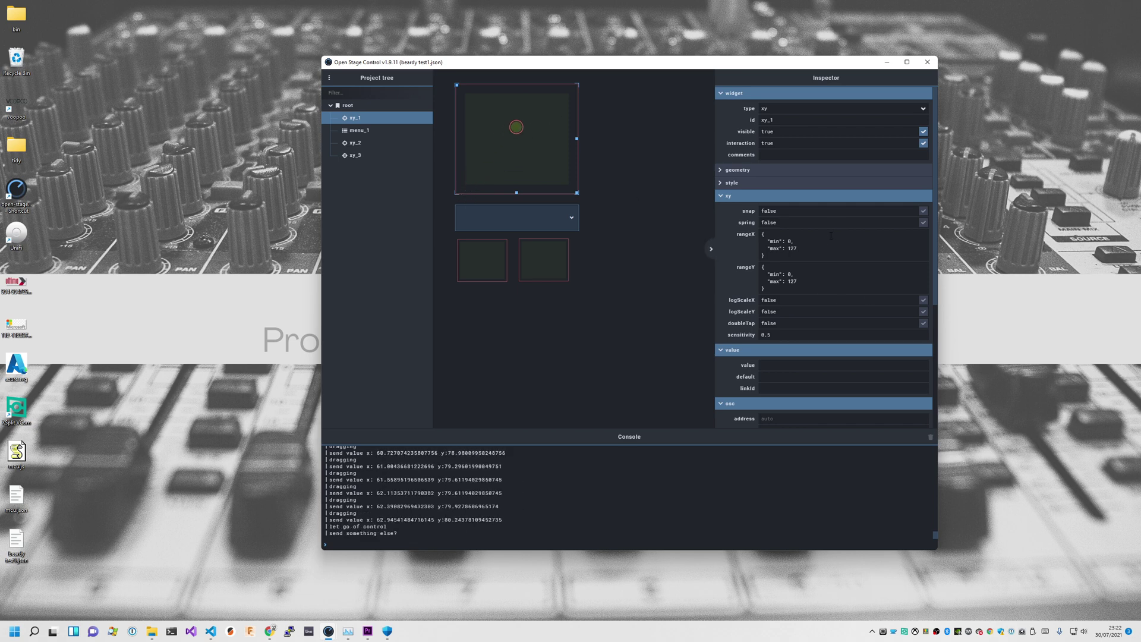
# Enable snap on xy_1 and test the pad by dragging its point around
pyautogui.click(923, 211)
pyautogui.moveTo(532, 167); pyautogui.dragTo(501, 157)
pyautogui.moveTo(547, 111); pyautogui.dragTo(568, 99)
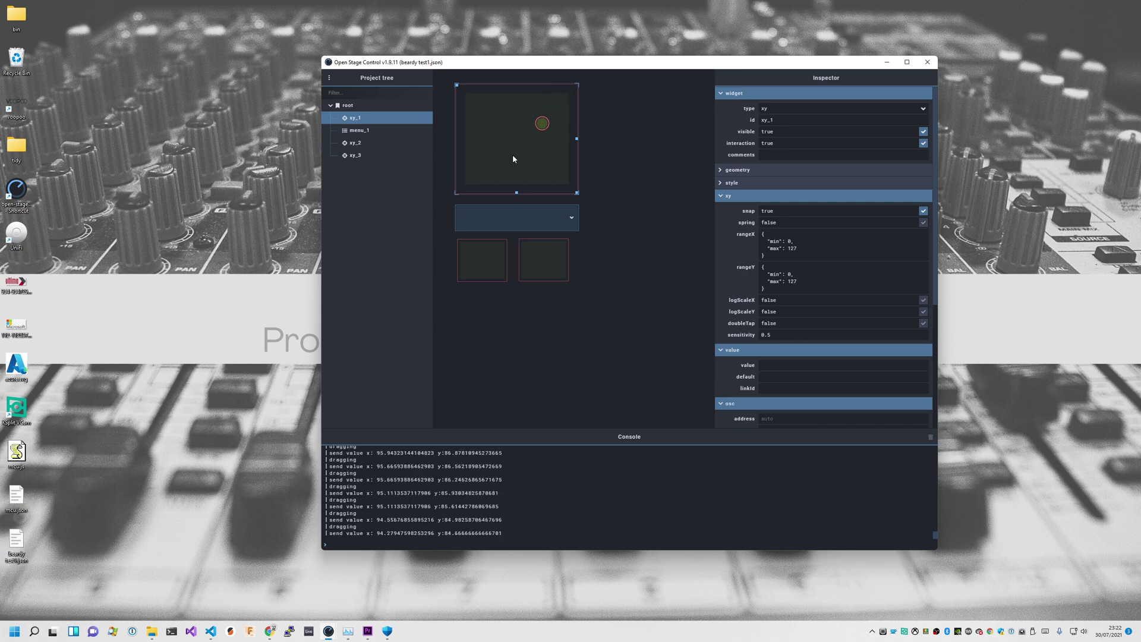
pyautogui.moveTo(514, 159); pyautogui.dragTo(556, 140)
pyautogui.click(467, 191)
# Enable spring on xy_1, test the spring-back with drags, then disable spring again
pyautogui.click(922, 222)
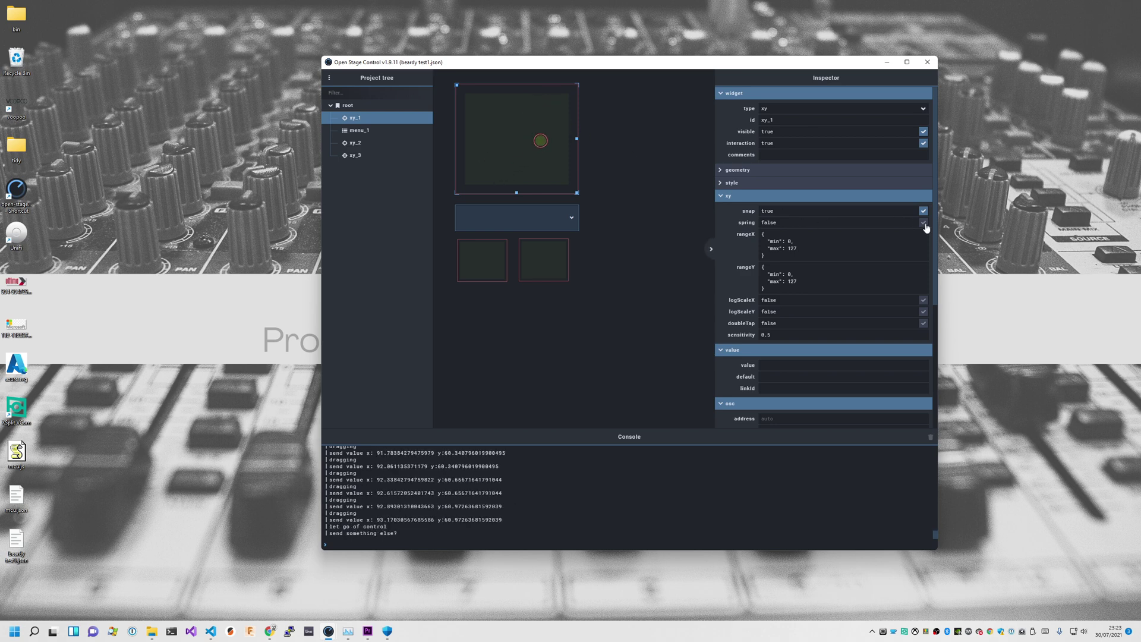
pyautogui.moveTo(472, 186); pyautogui.dragTo(630, 46)
pyautogui.moveTo(466, 183); pyautogui.dragTo(596, 101)
pyautogui.moveTo(466, 186); pyautogui.dragTo(606, 90)
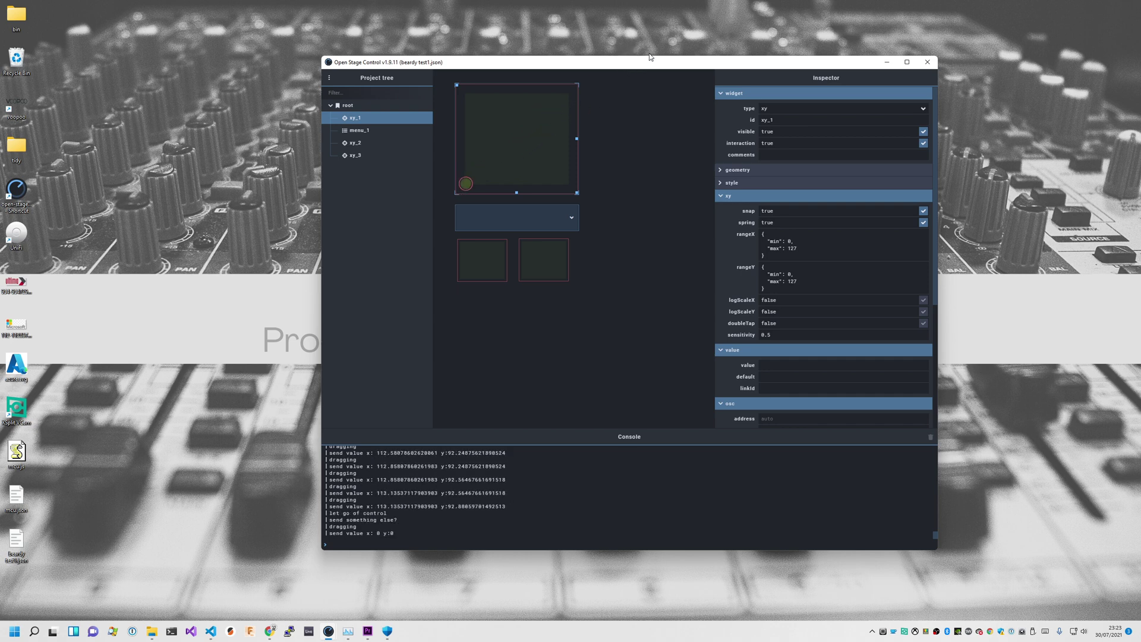
pyautogui.moveTo(475, 184); pyautogui.dragTo(543, 103)
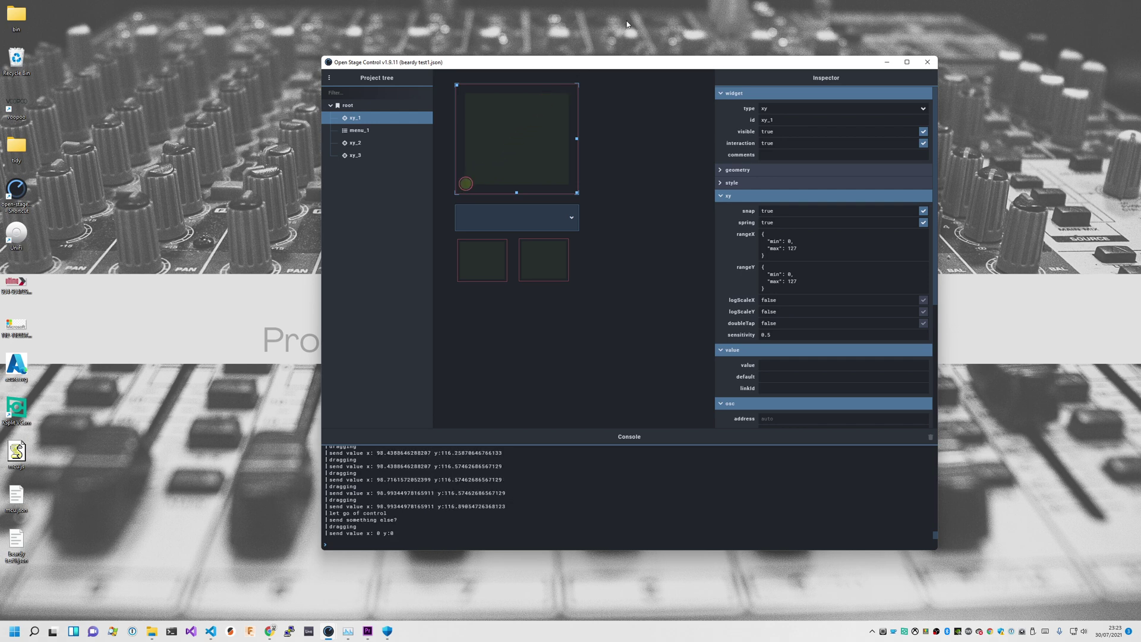
pyautogui.click(923, 222)
pyautogui.moveTo(467, 187); pyautogui.dragTo(682, 7)
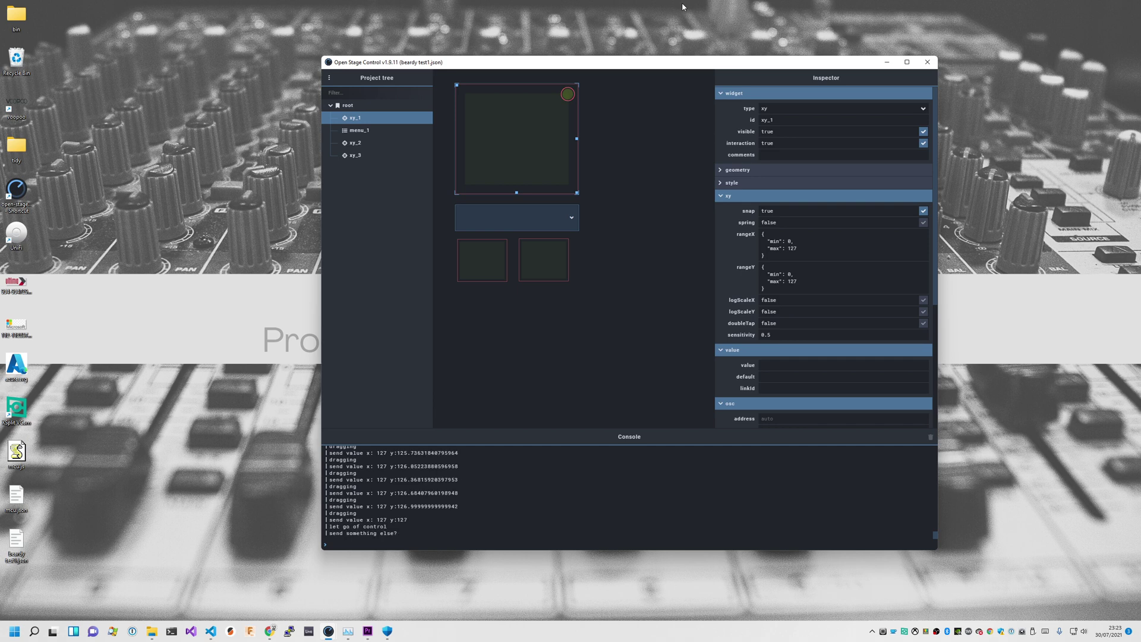
pyautogui.moveTo(558, 119); pyautogui.dragTo(514, 136)
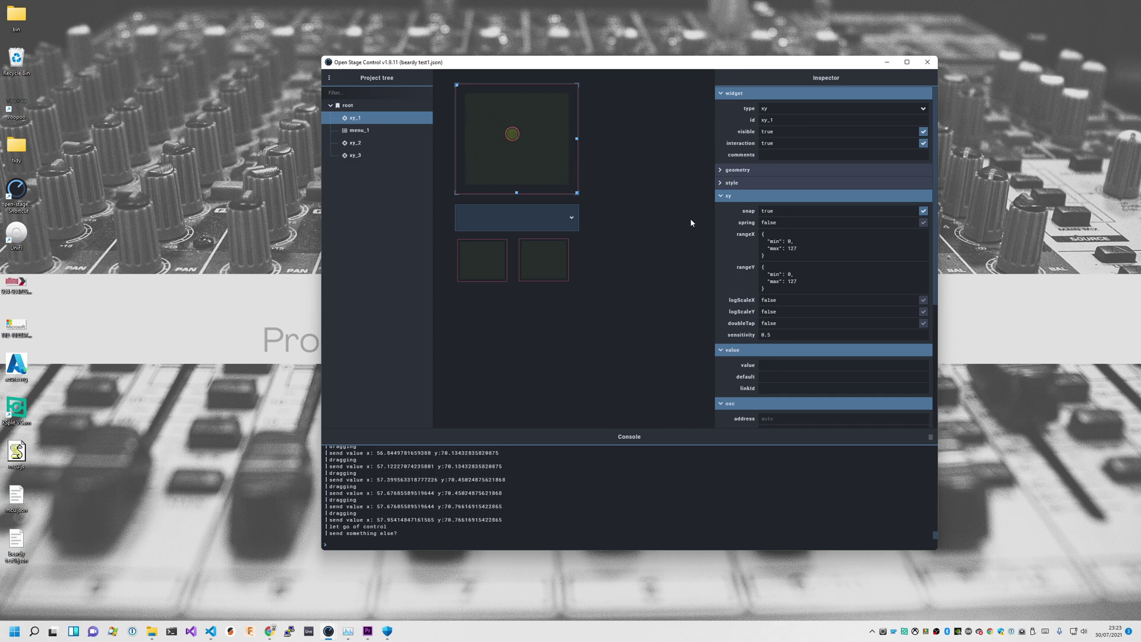
# Select menu_1 and pick 2, then 7, from its circular menu
pyautogui.click(559, 222)
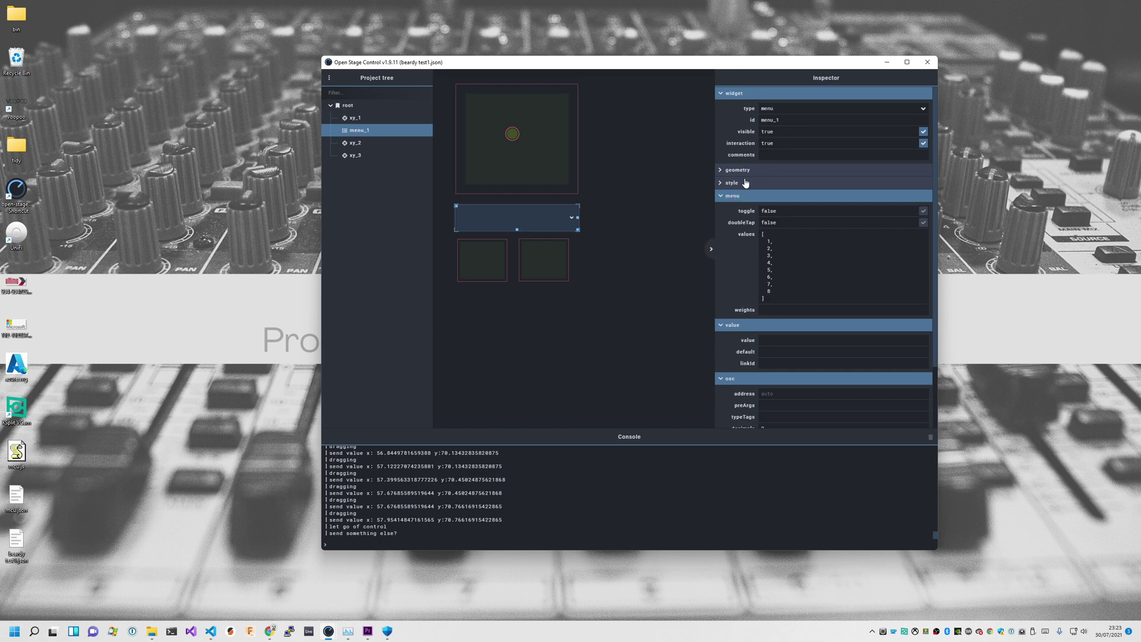
pyautogui.click(544, 219)
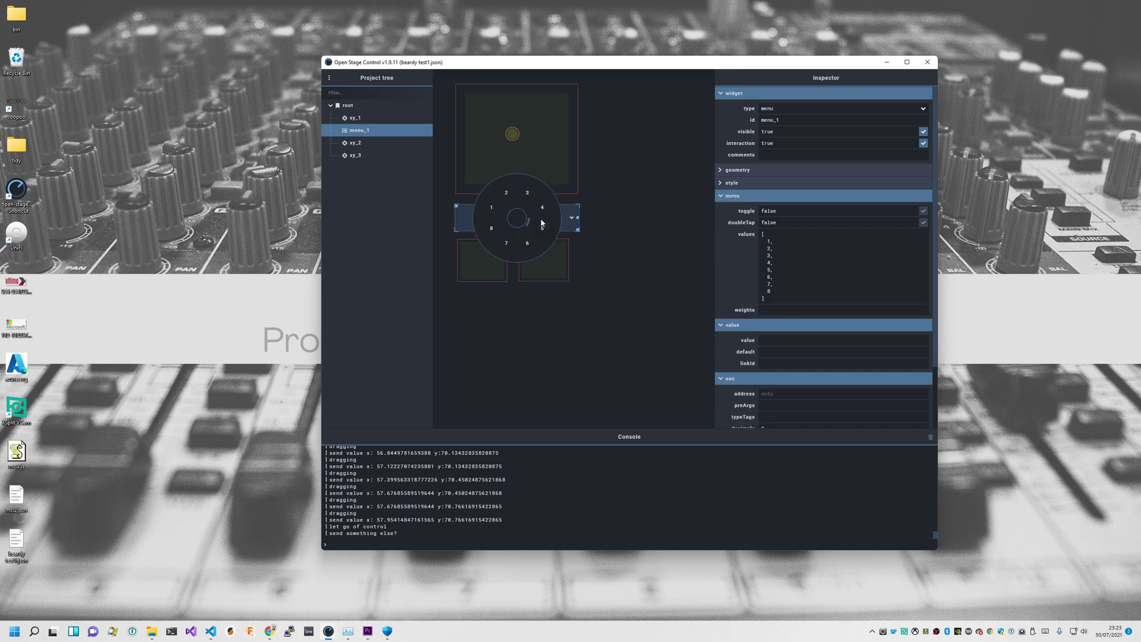
pyautogui.click(506, 193)
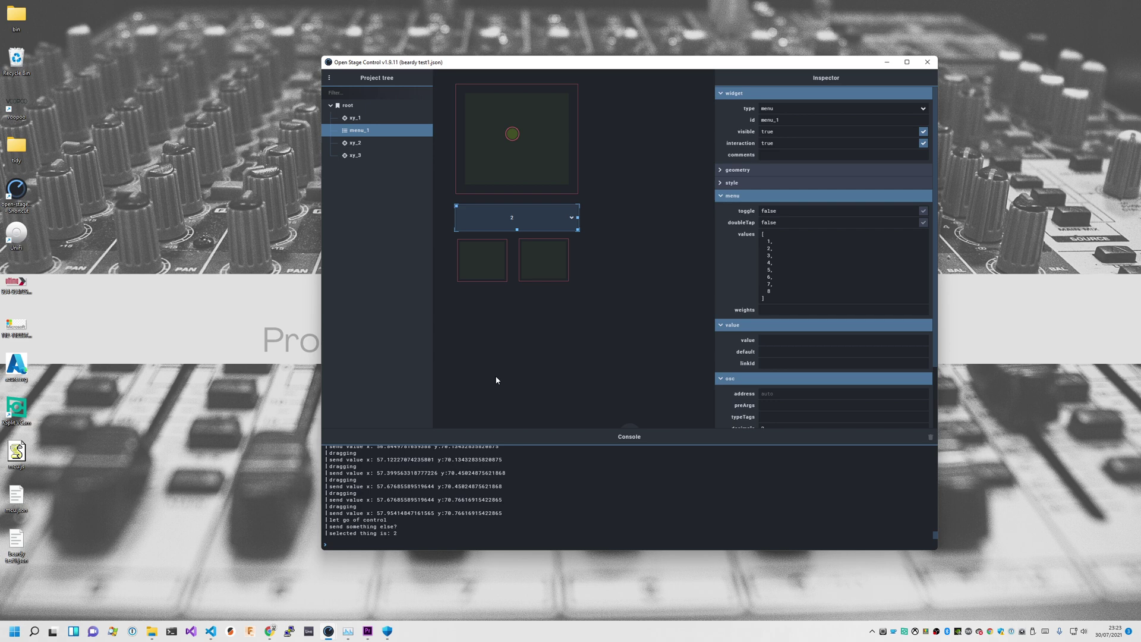
pyautogui.moveTo(525, 219); pyautogui.dragTo(502, 184)
pyautogui.moveTo(503, 244); pyautogui.dragTo(507, 195)
# Pick values 1, 2, 3, then 5, 6, 7 and others from menu_1, ending on 4
pyautogui.moveTo(517, 218); pyautogui.dragTo(527, 193)
pyautogui.moveTo(518, 219); pyautogui.dragTo(526, 244)
pyautogui.moveTo(517, 219); pyautogui.dragTo(551, 226)
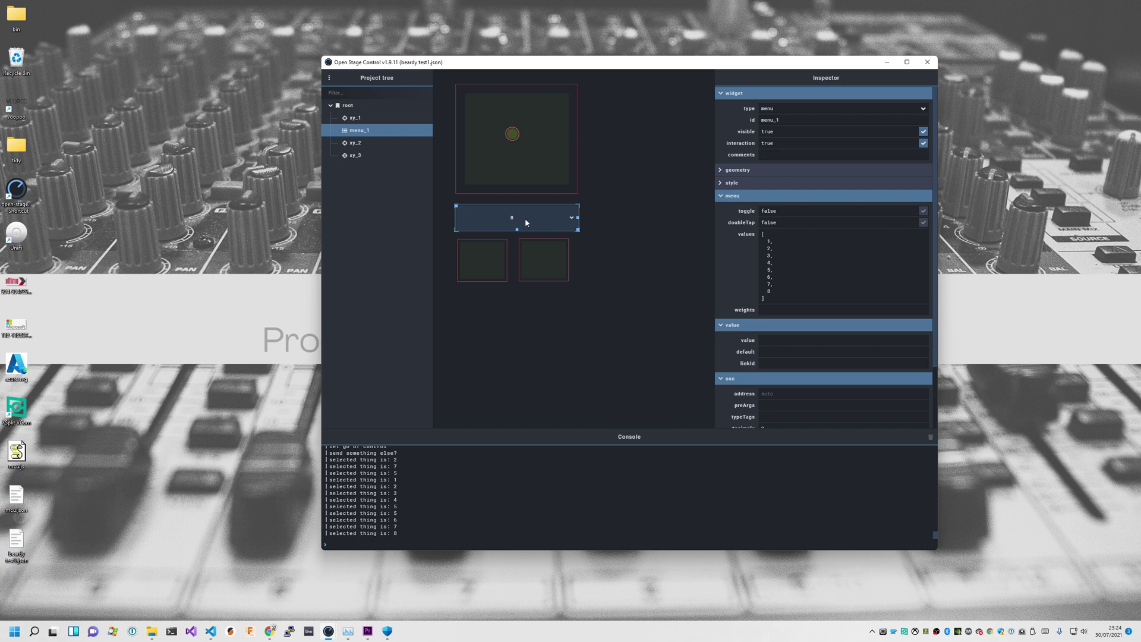
pyautogui.moveTo(525, 219); pyautogui.dragTo(555, 210)
pyautogui.scroll(-1, 836, 323)
pyautogui.scroll(-1, 836, 322)
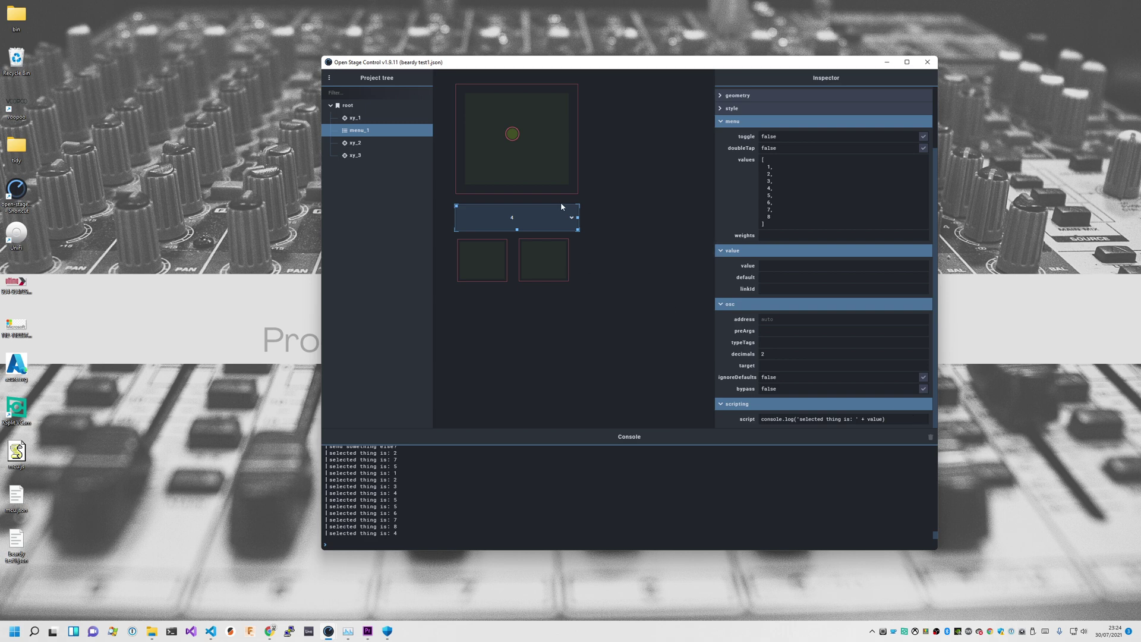
# Set menu_1's style layout to grid and pick values 1 and 2 from it
pyautogui.scroll(3, 797, 312)
pyautogui.click(732, 183)
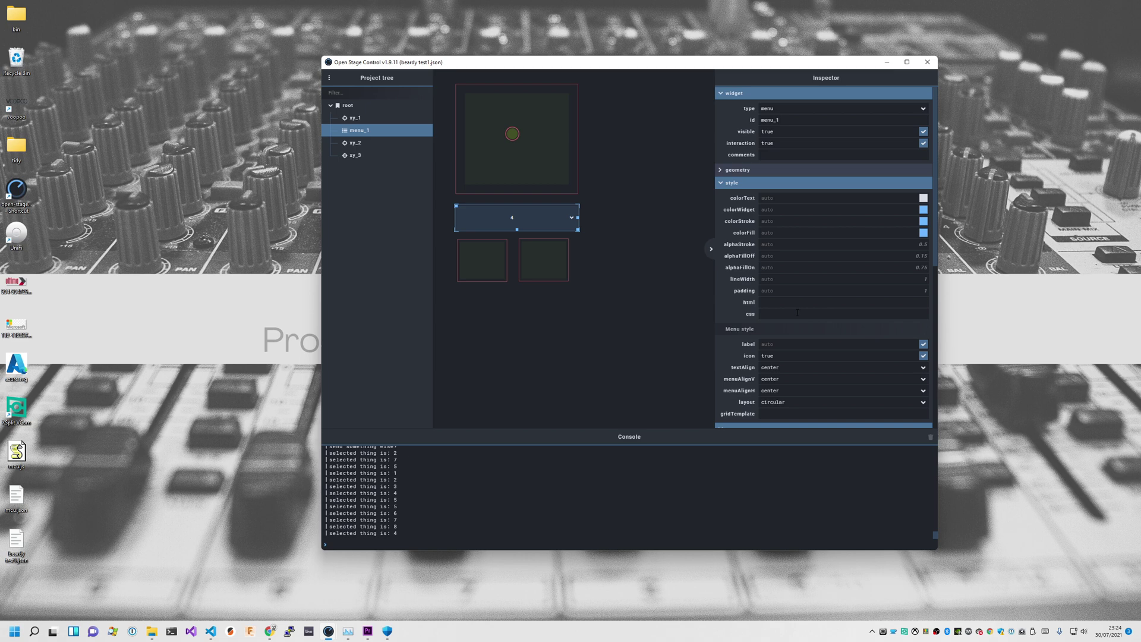
pyautogui.scroll(-3, 797, 313)
pyautogui.click(909, 225)
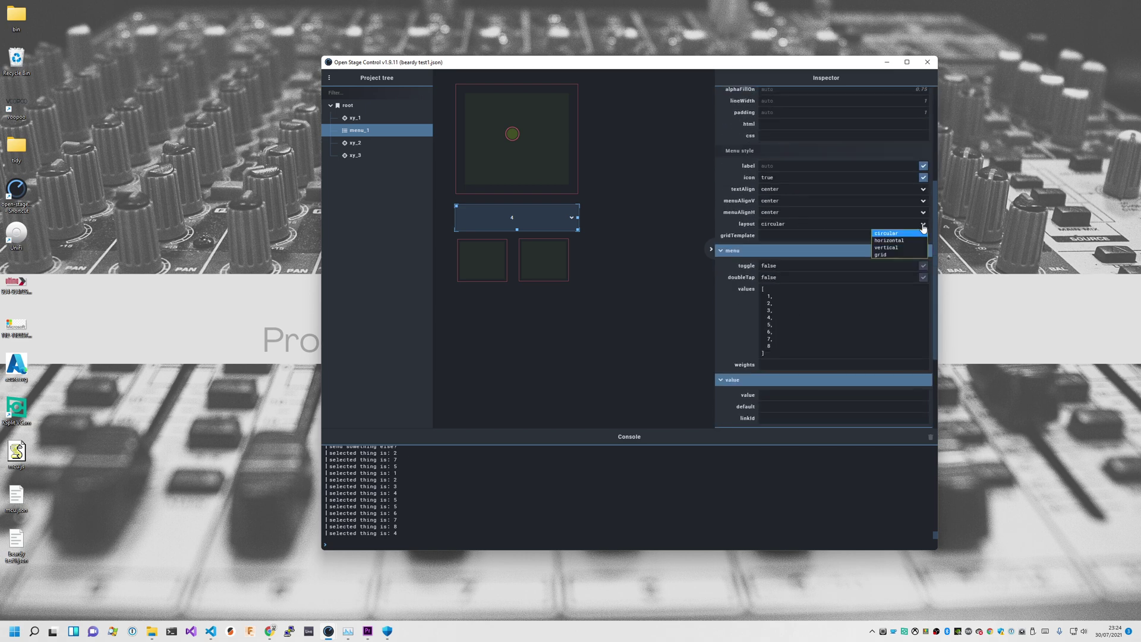
pyautogui.click(891, 258)
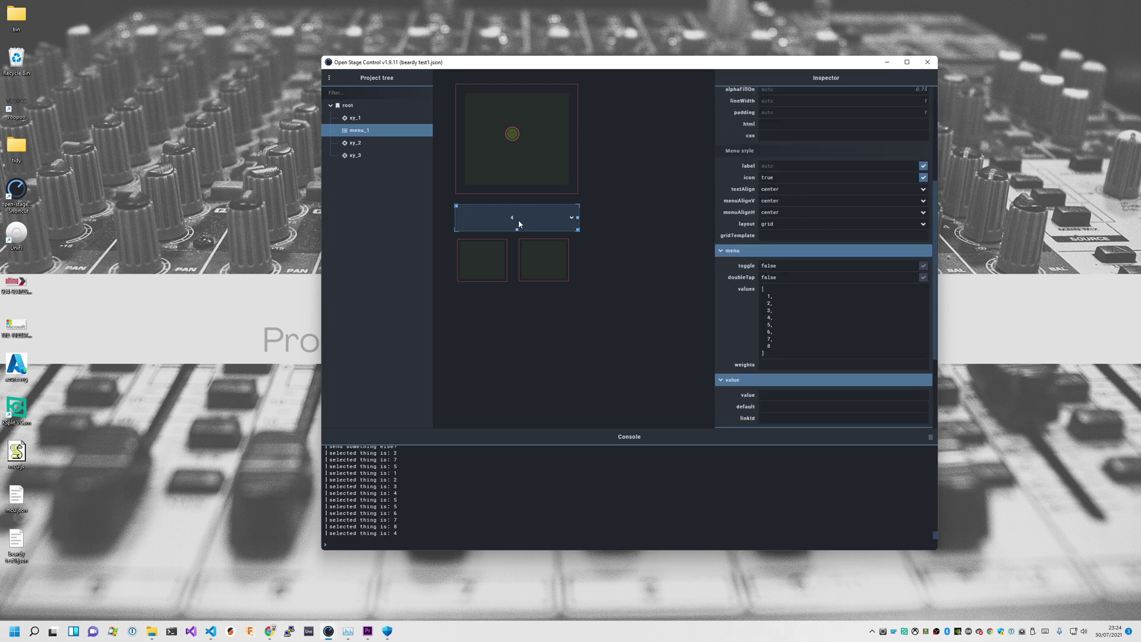
pyautogui.moveTo(523, 224); pyautogui.dragTo(496, 244)
pyautogui.moveTo(553, 220)
pyautogui.mouseDown()
pyautogui.moveTo(537, 199)
pyautogui.moveTo(569, 219)
pyautogui.mouseUp()
# Change menu_1's layout back to circular and pick 7
pyautogui.scroll(-2, 884, 293)
pyautogui.scroll(4, 904, 309)
pyautogui.click(927, 321)
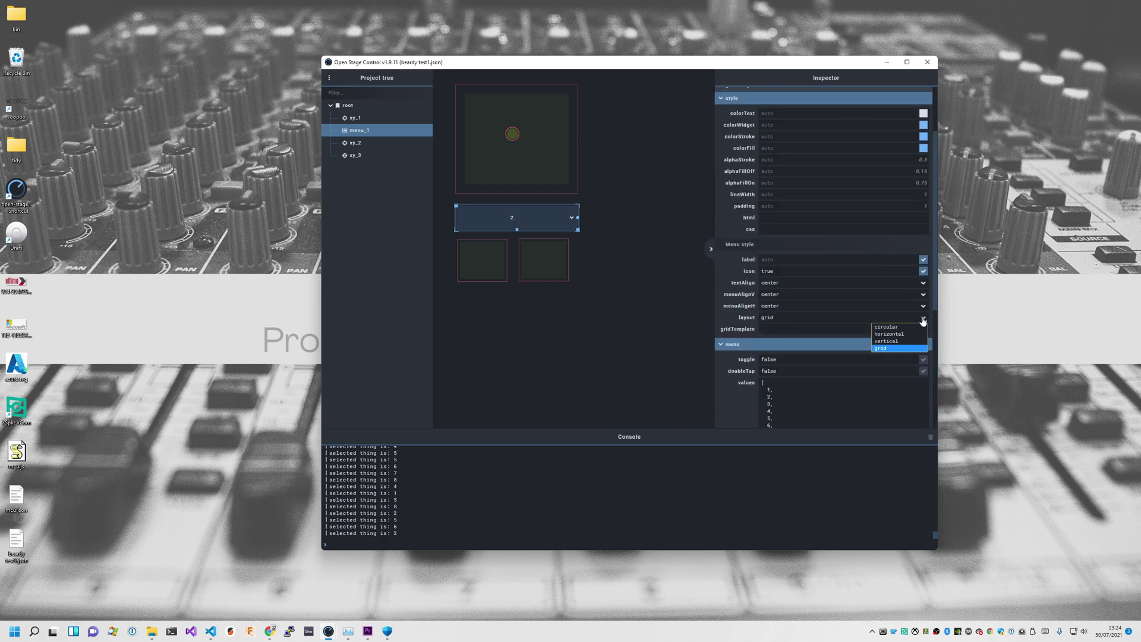
pyautogui.click(891, 326)
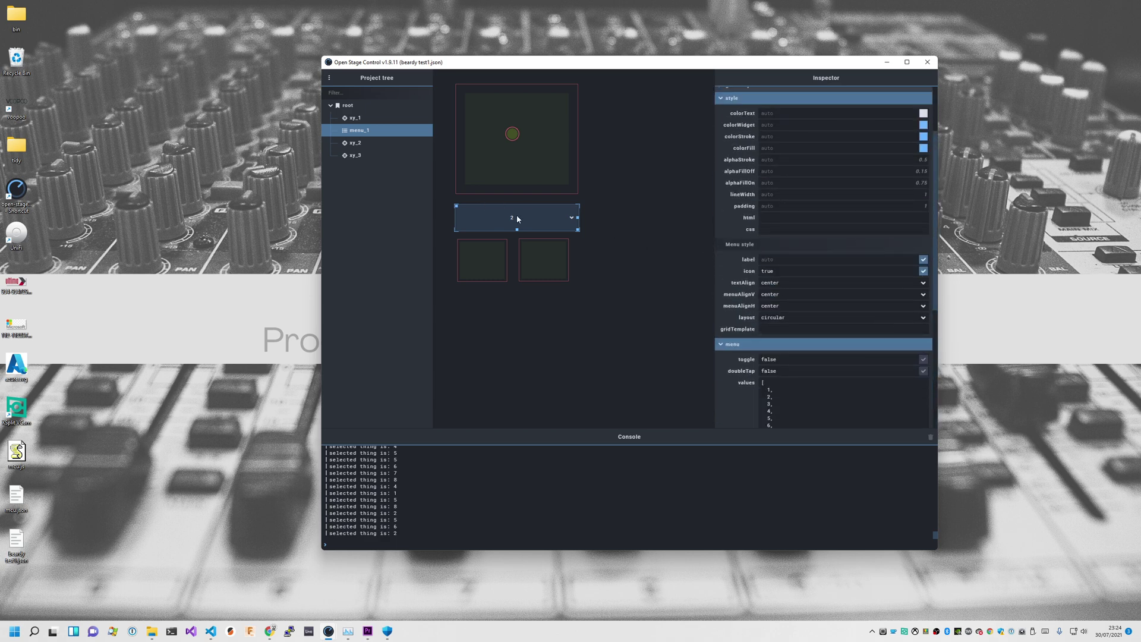
pyautogui.moveTo(516, 218); pyautogui.dragTo(496, 235)
# Select xy_2 and swipe out past its right, bottom, left and top edges, then reselect xy_3 and xy_2
pyautogui.click(489, 268)
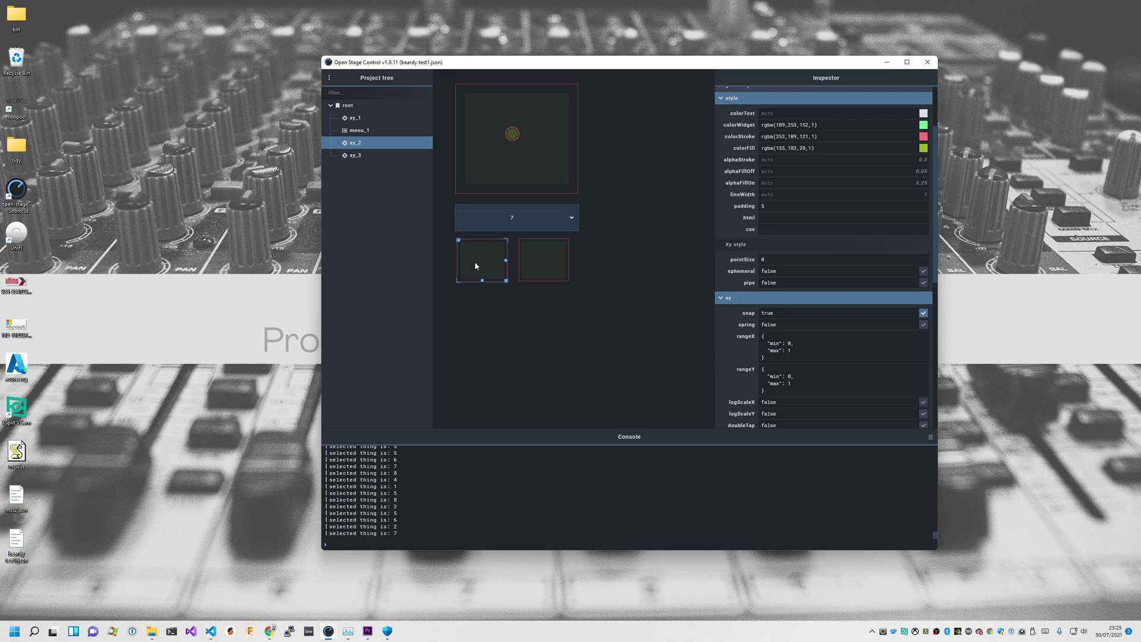
pyautogui.moveTo(470, 262); pyautogui.dragTo(488, 263)
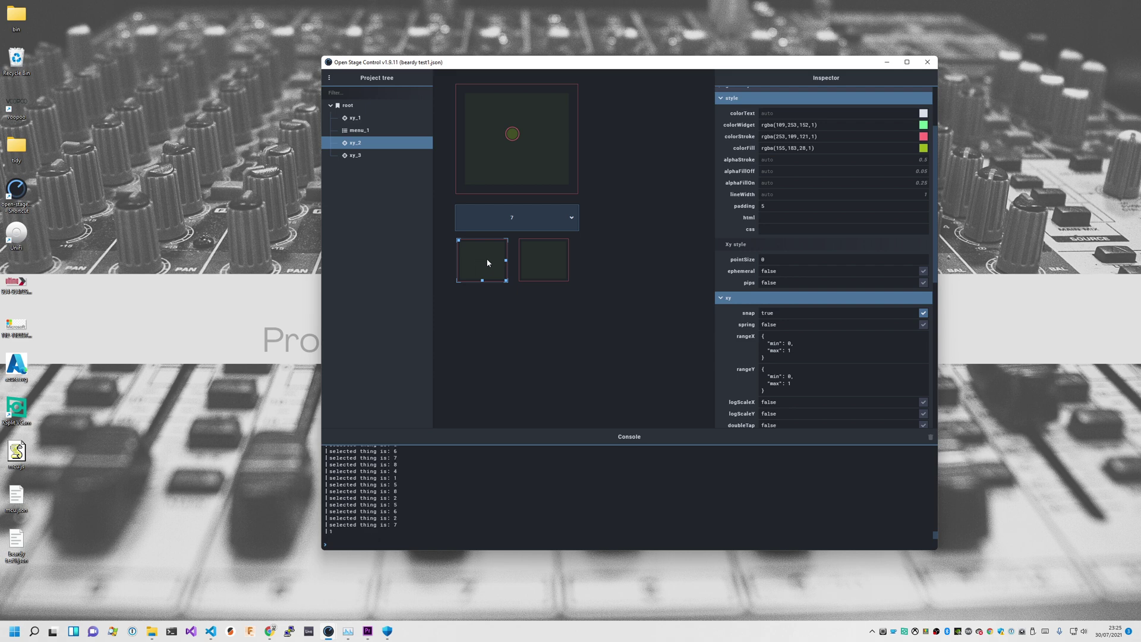
pyautogui.moveTo(560, 262); pyautogui.dragTo(559, 261)
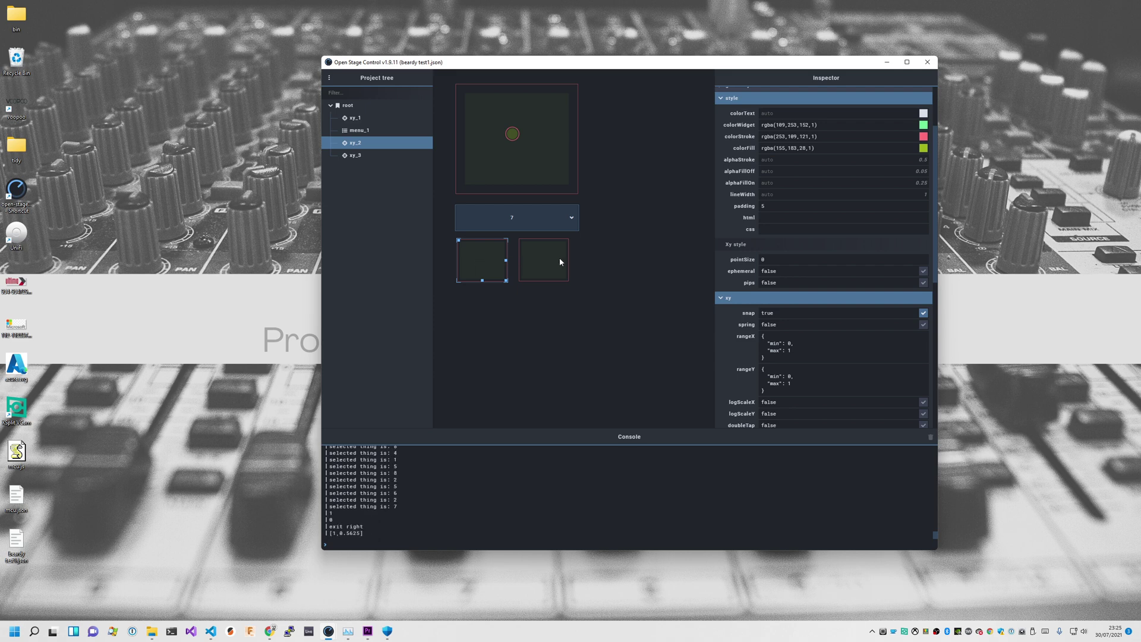
pyautogui.moveTo(484, 261); pyautogui.dragTo(482, 278)
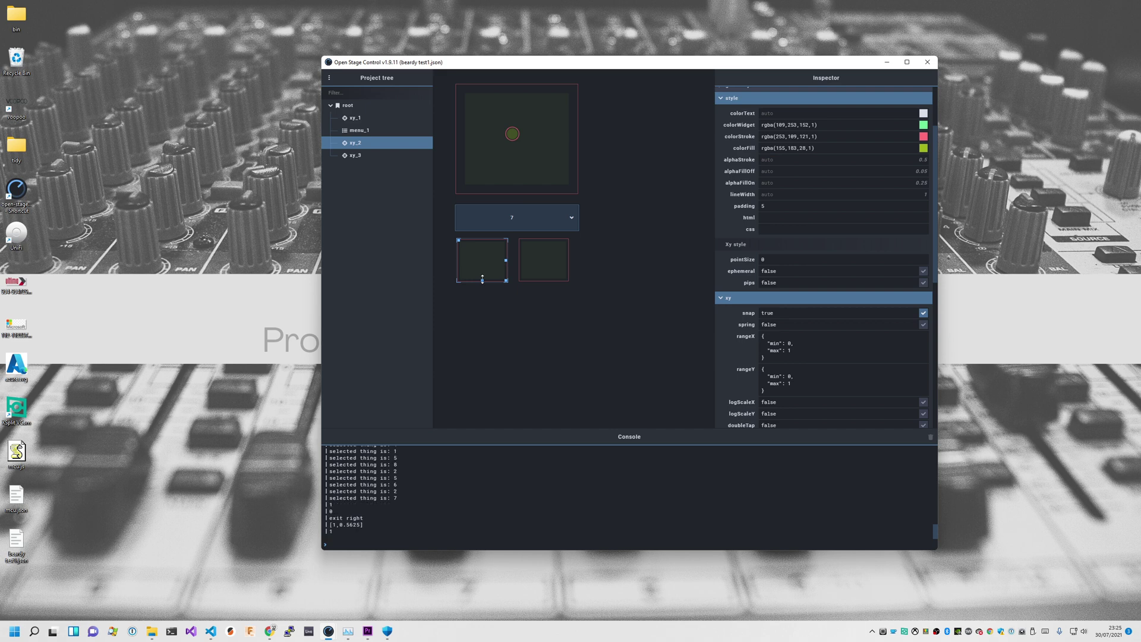
pyautogui.moveTo(481, 346); pyautogui.dragTo(481, 345)
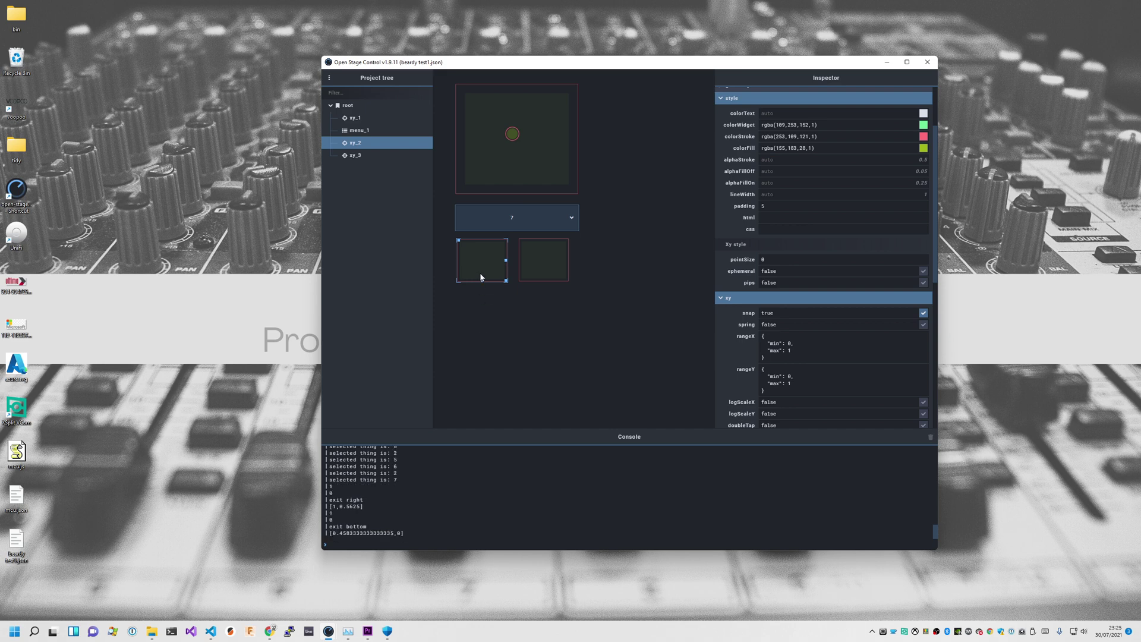
pyautogui.moveTo(484, 257); pyautogui.dragTo(368, 266)
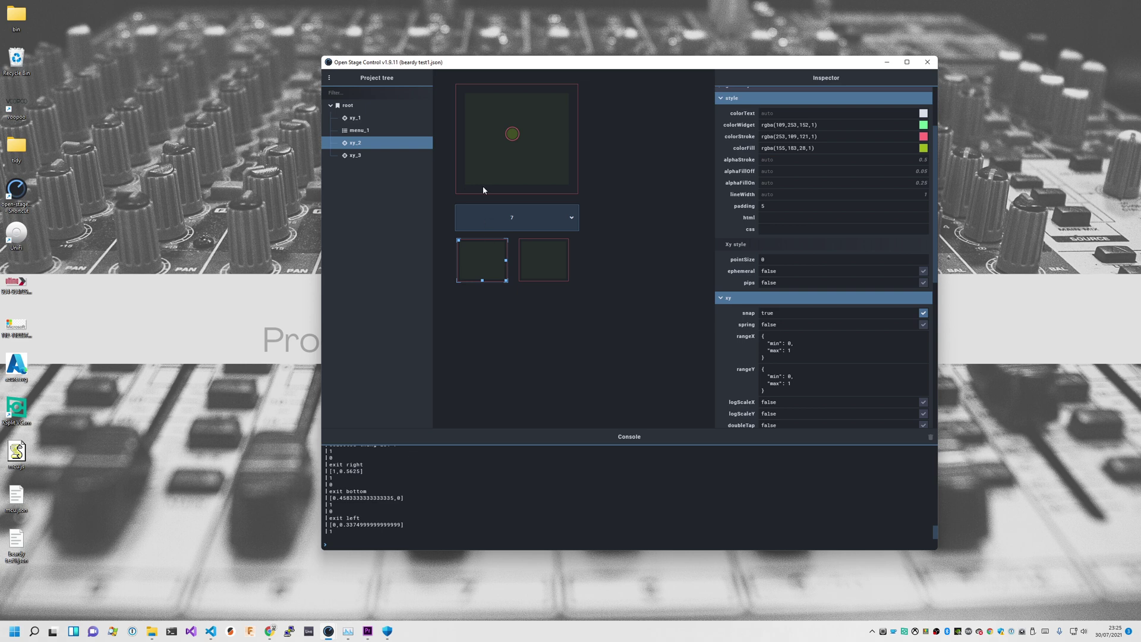
pyautogui.moveTo(483, 187); pyautogui.dragTo(483, 187)
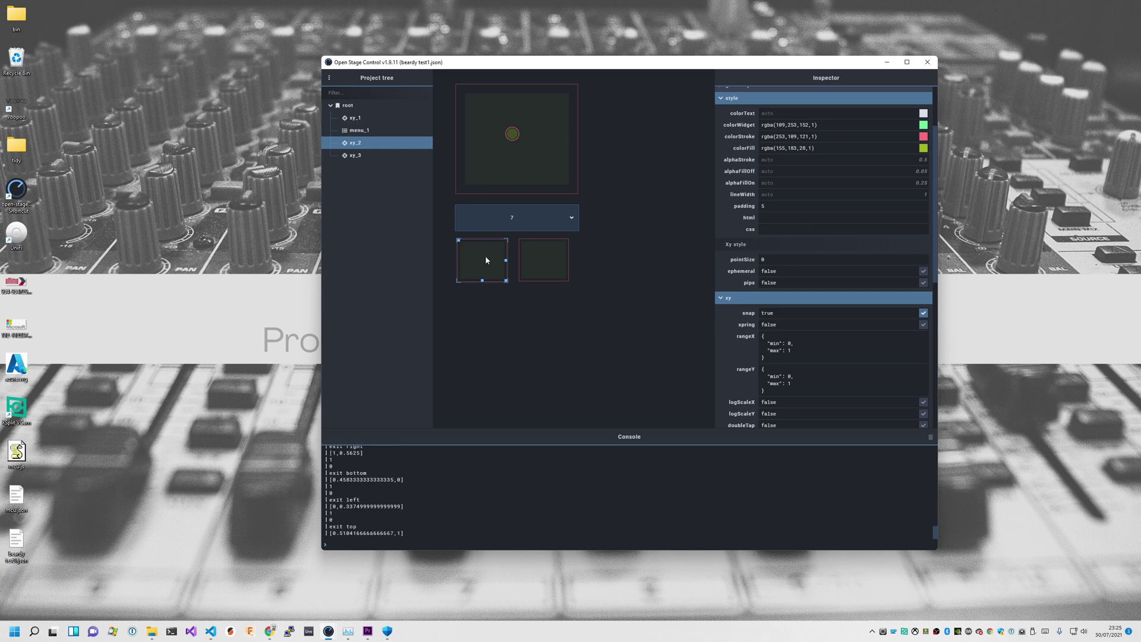
pyautogui.moveTo(486, 260); pyautogui.dragTo(584, 254)
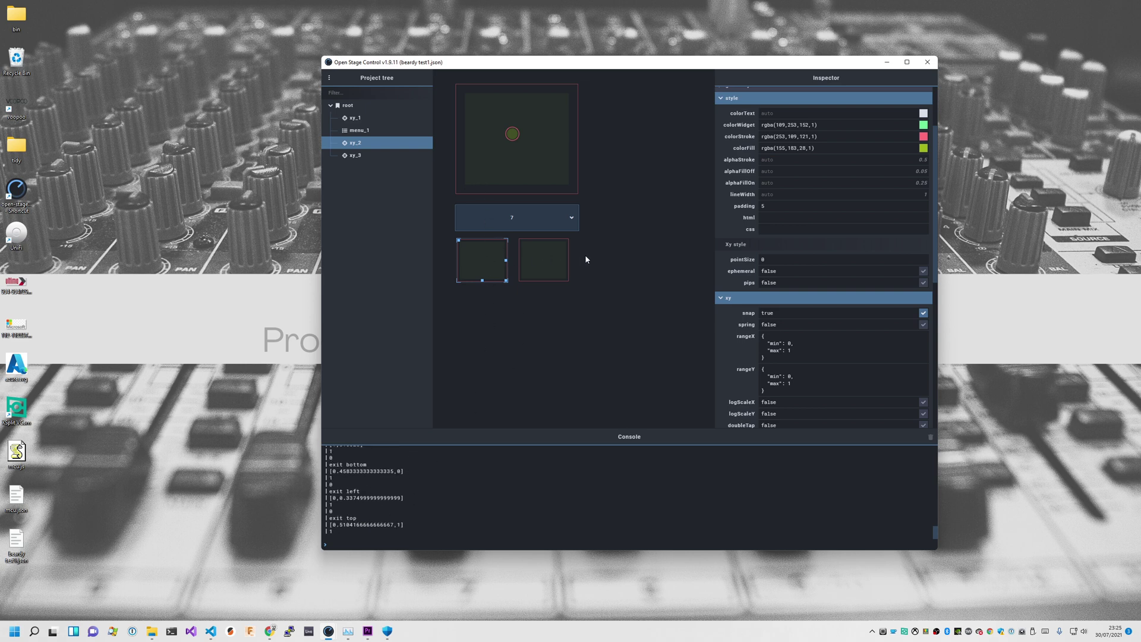
pyautogui.click(525, 265)
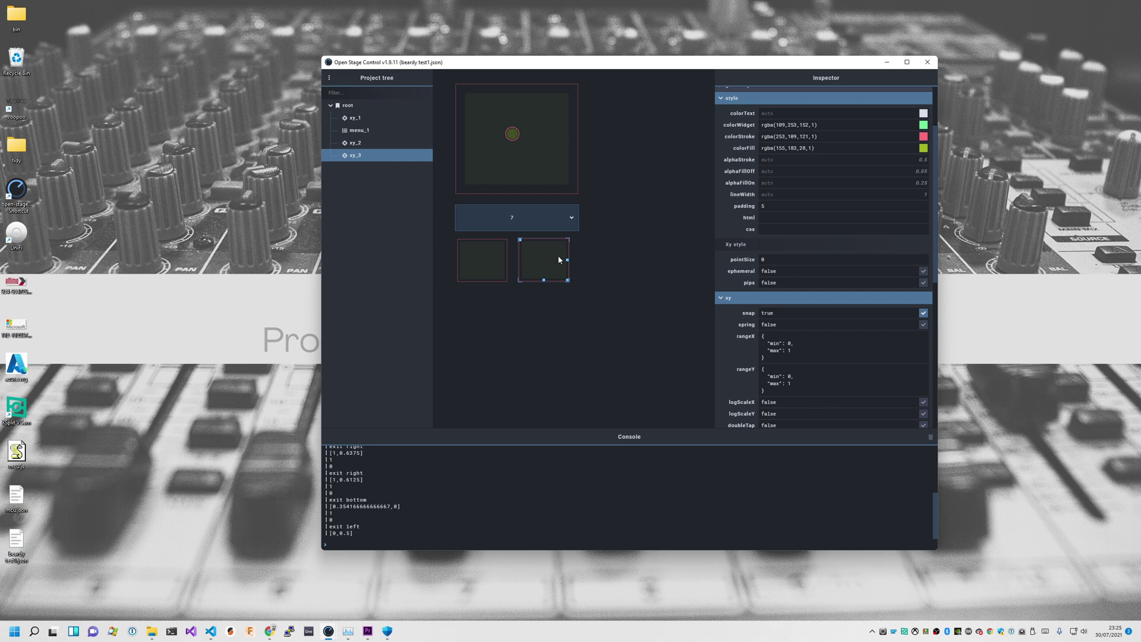
pyautogui.click(474, 268)
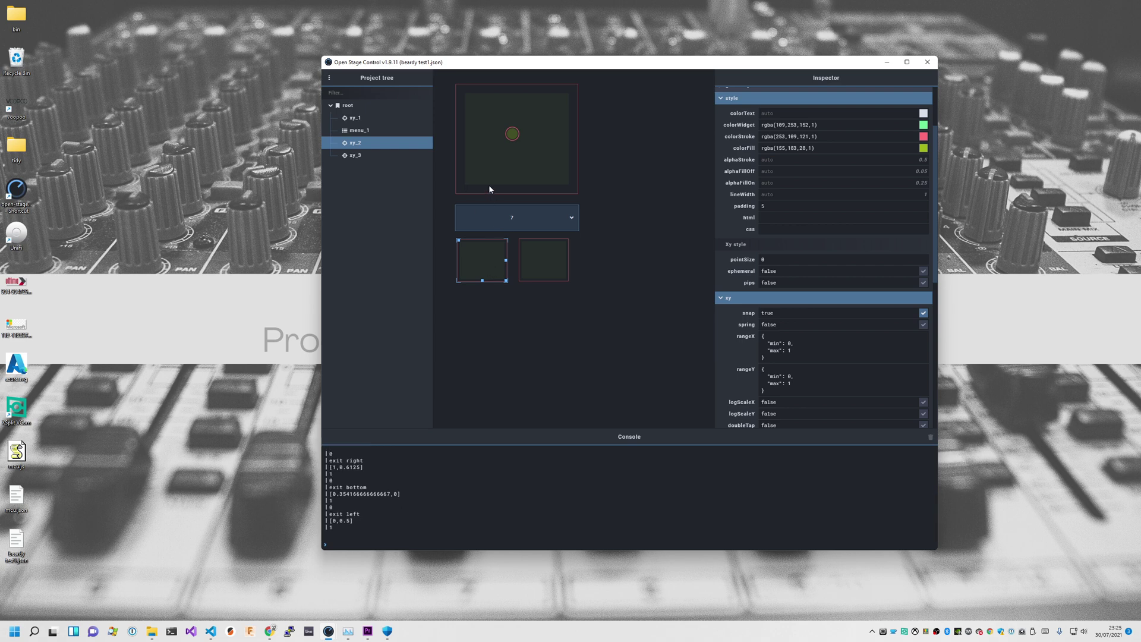
# Review xy_2's edge-detection script in the Inspector, then tap the pad's centre to log [0.5,0.525]
pyautogui.scroll(-5, 869, 391)
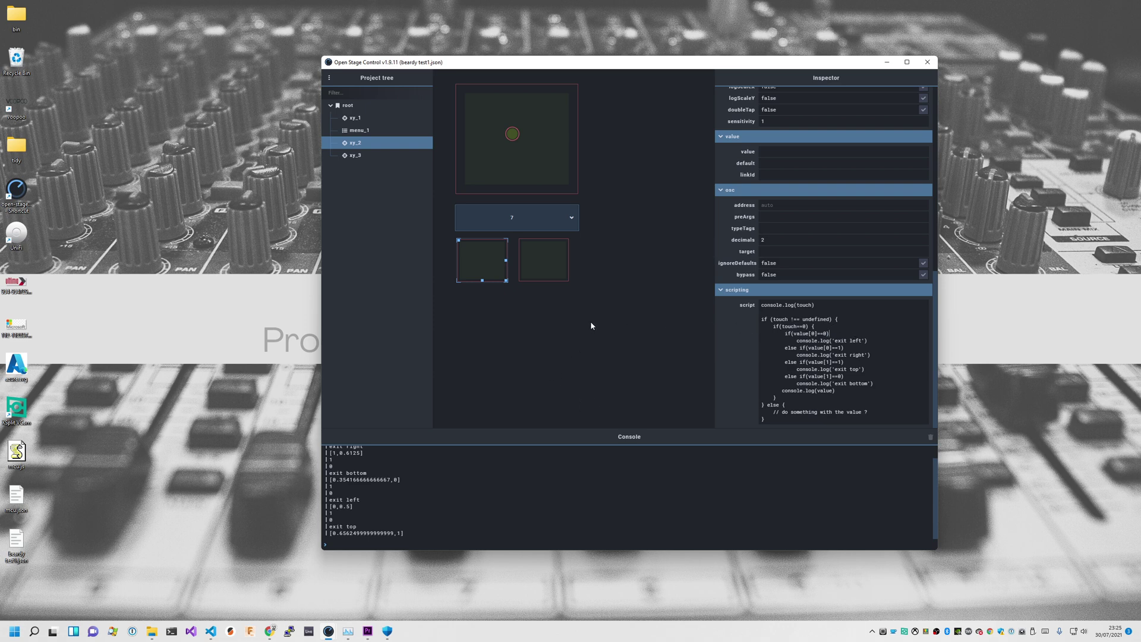
pyautogui.scroll(2, 820, 268)
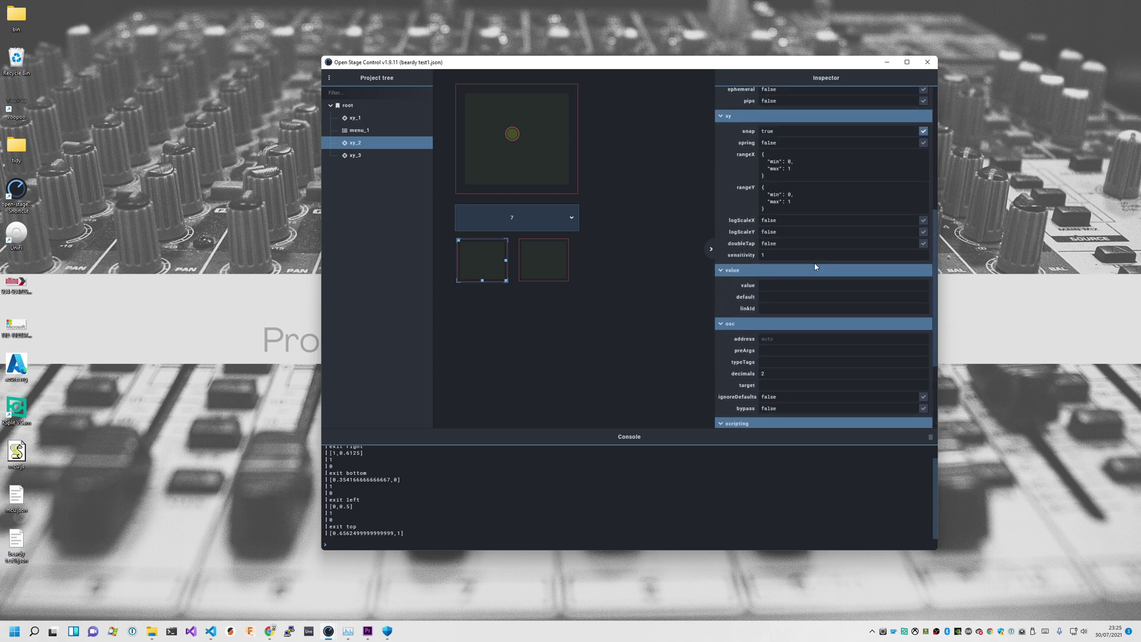
pyautogui.click(482, 263)
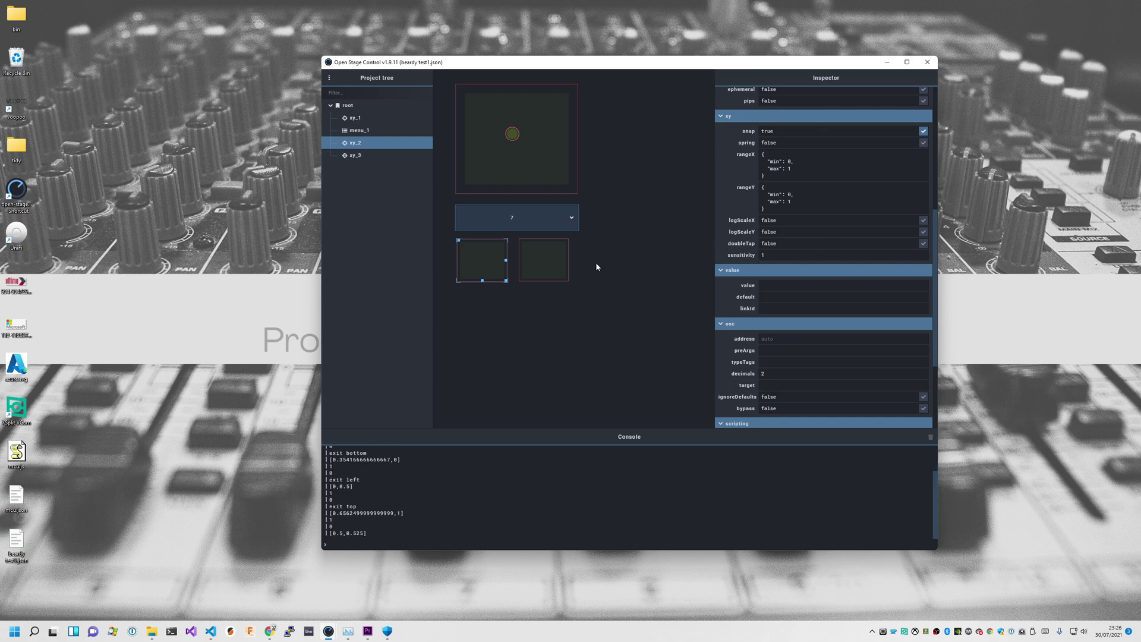
pyautogui.click(481, 260)
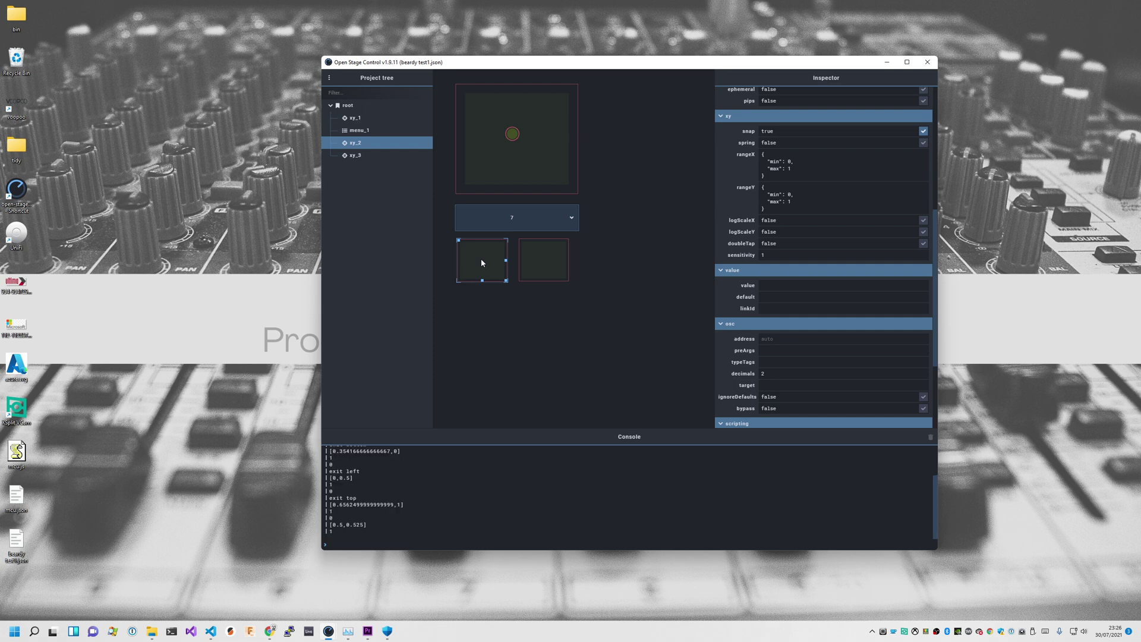